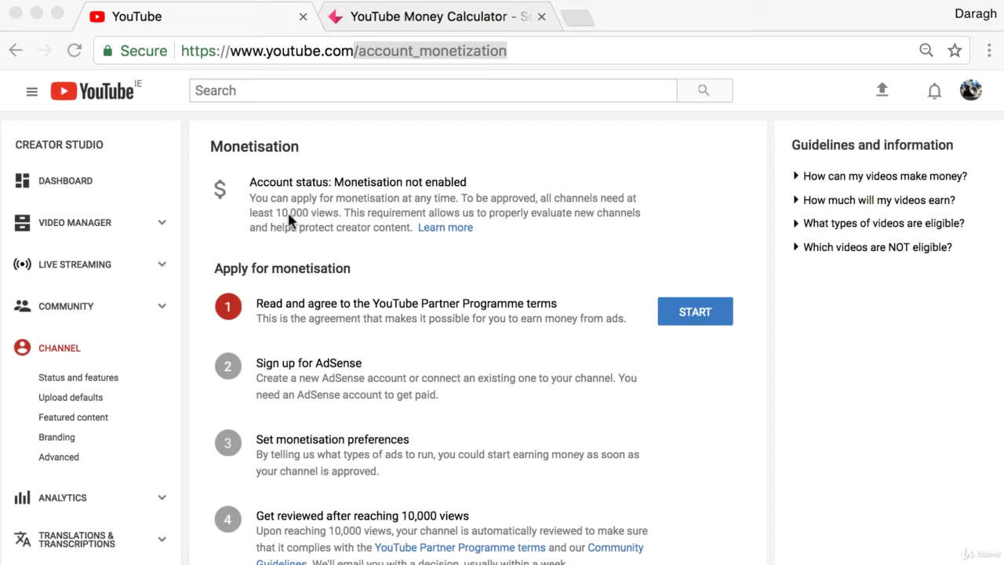
Read the channel view requirement for approval in the monetisation account status
left_click_drag(249, 212, 339, 213)
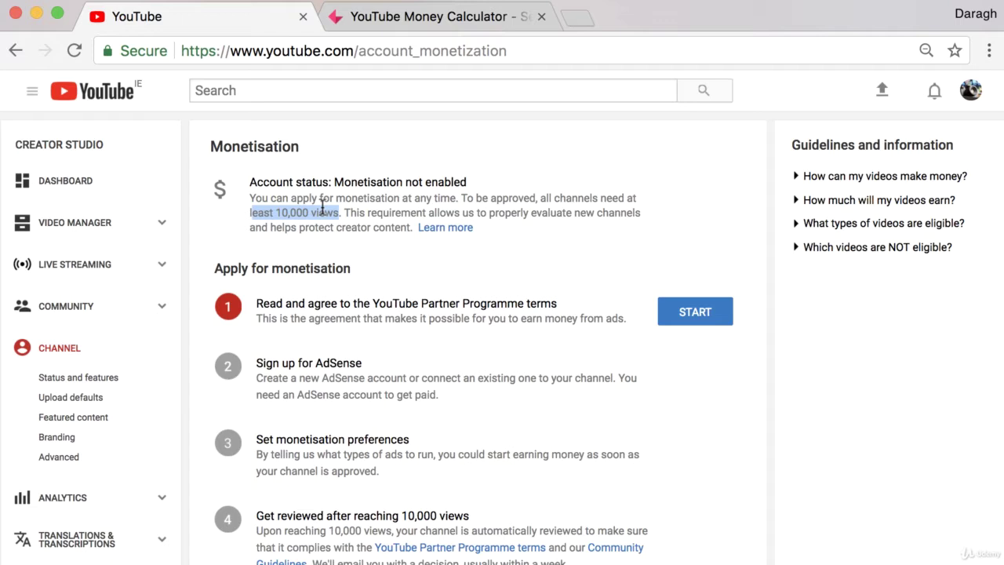
left_click_drag(461, 199, 337, 210)
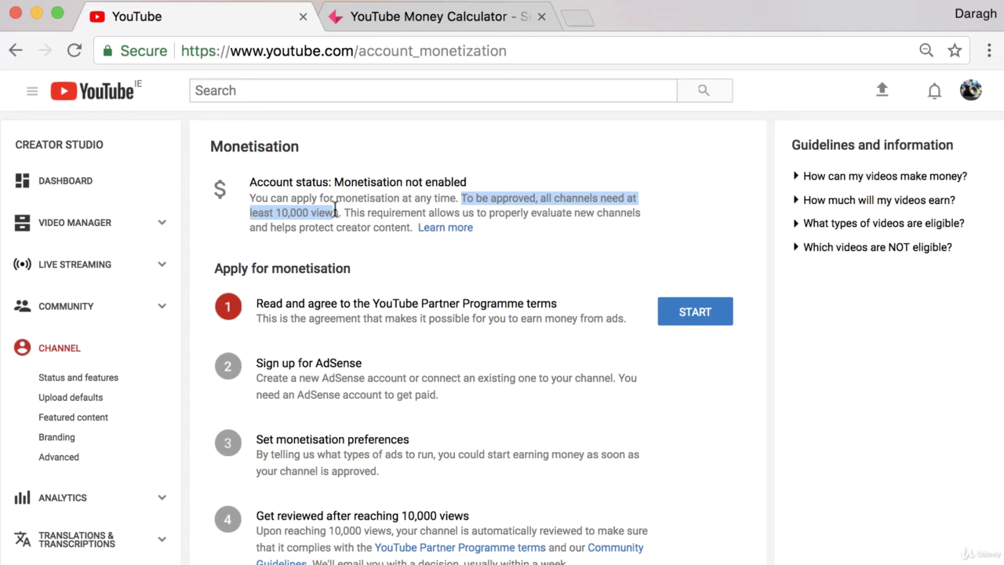
scroll(665, 221, "down", 1)
scroll(664, 221, "right", 1)
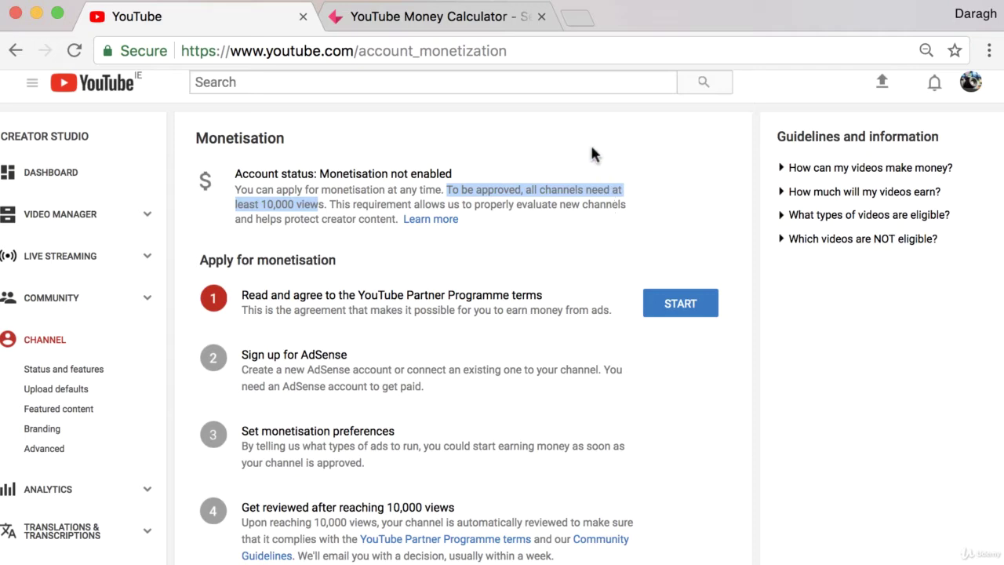
Switch to the YouTube Money Calculator page and examine the estimated daily earnings for 20,000 daily video views
left_click(452, 22)
scroll(346, 270, "up", 3)
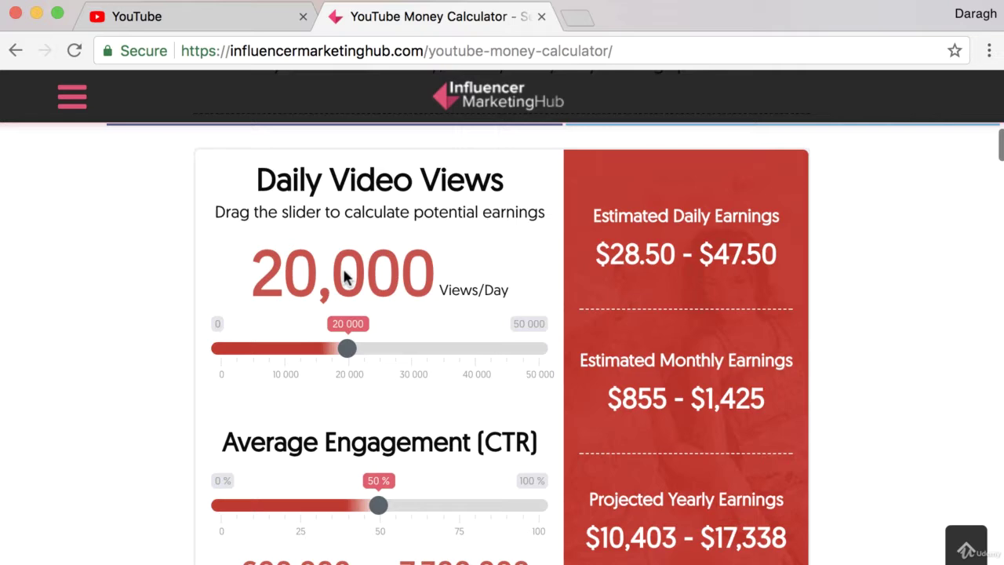
scroll(344, 271, "down", 2)
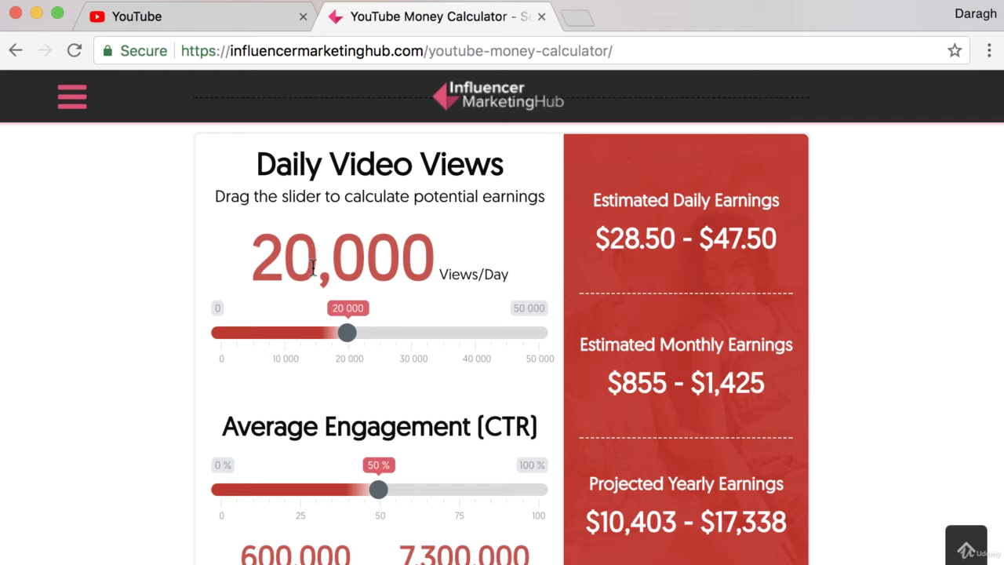
left_click_drag(256, 269, 423, 267)
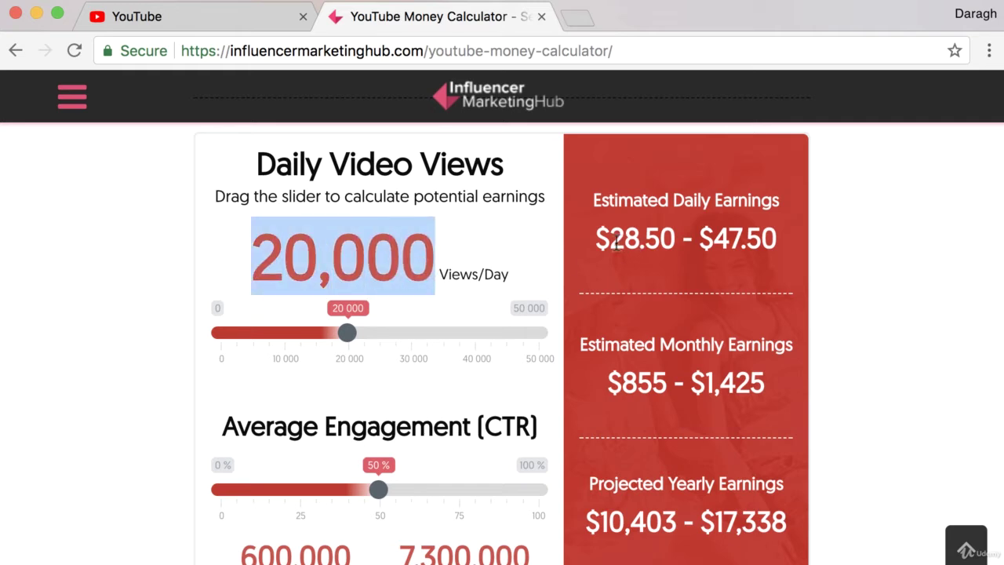
left_click_drag(612, 238, 781, 250)
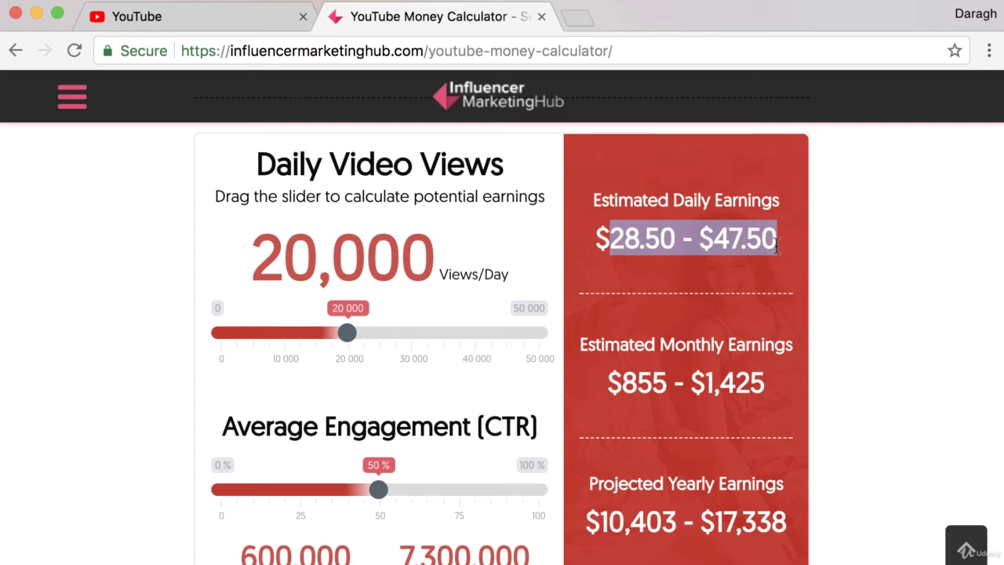
Compare the estimated monthly and projected yearly earnings with the calculator's views per month
scroll(682, 408, "down", 1)
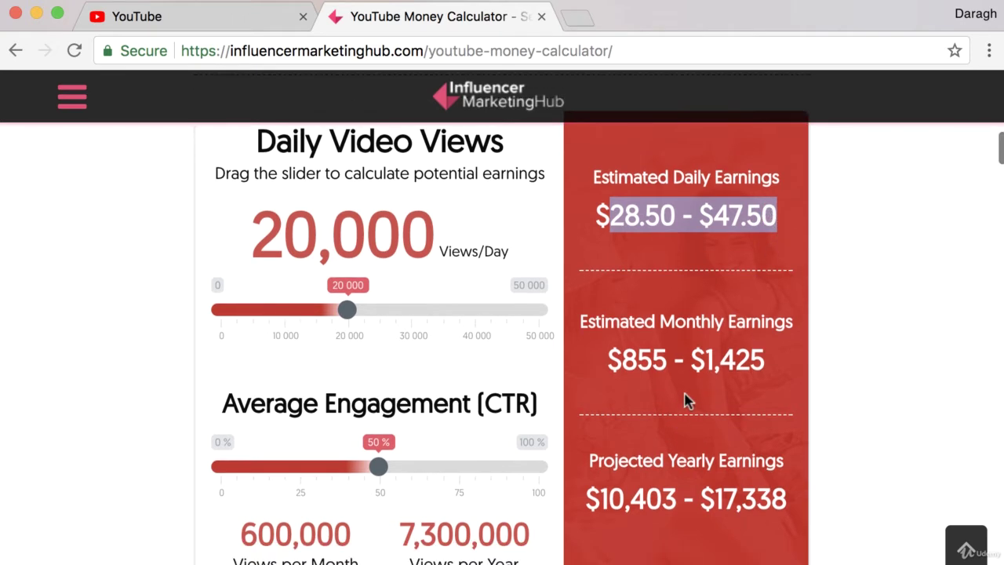
left_click_drag(706, 361, 769, 375)
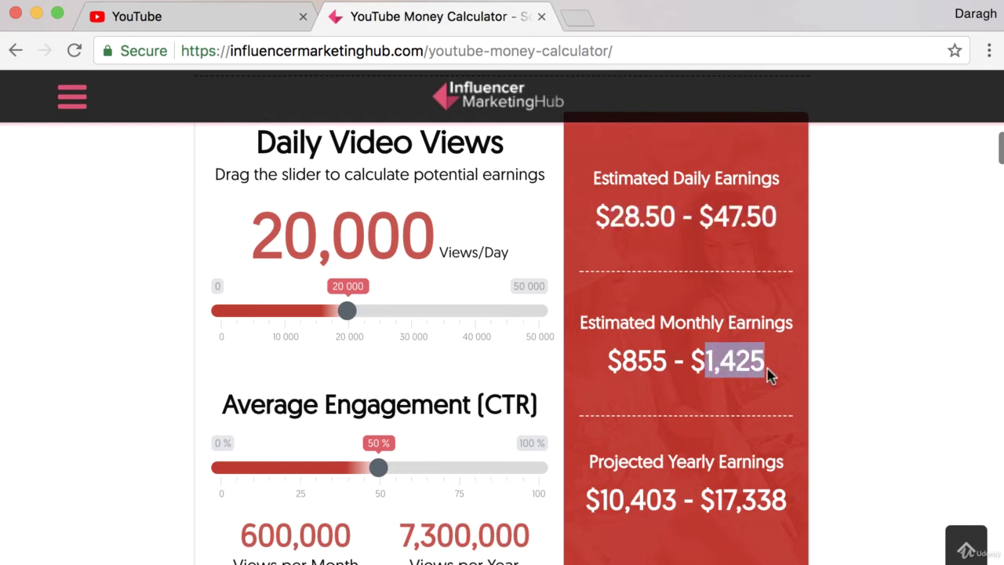
scroll(747, 385, "down", 1)
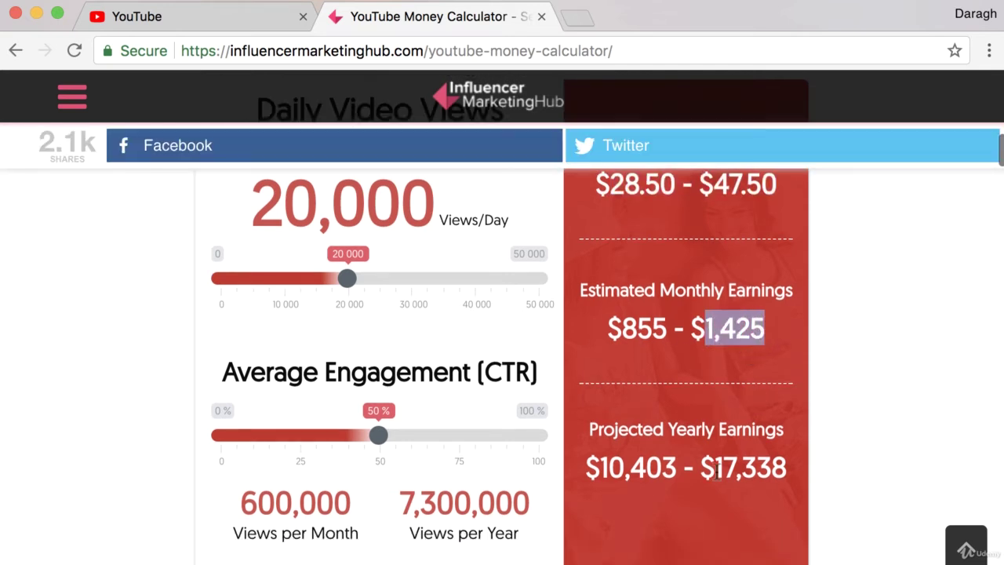
left_click_drag(716, 469, 788, 474)
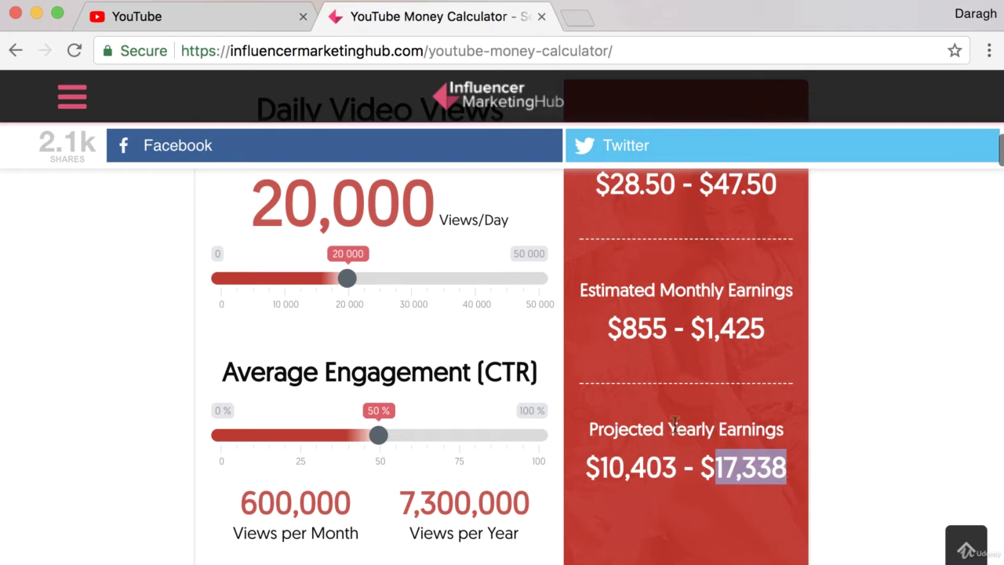
scroll(303, 502, "down", 1)
left_click_drag(240, 466, 362, 462)
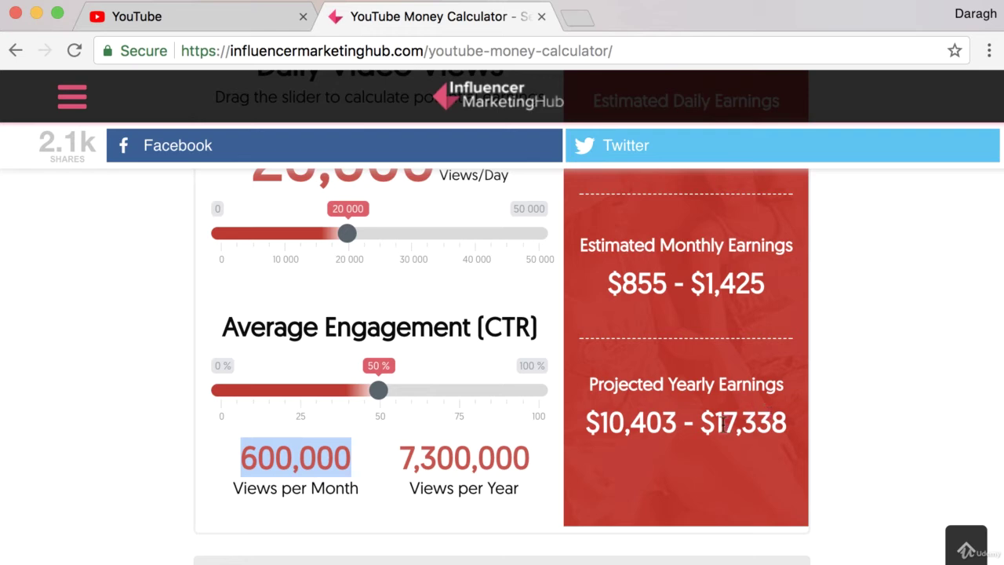
left_click_drag(715, 424, 785, 428)
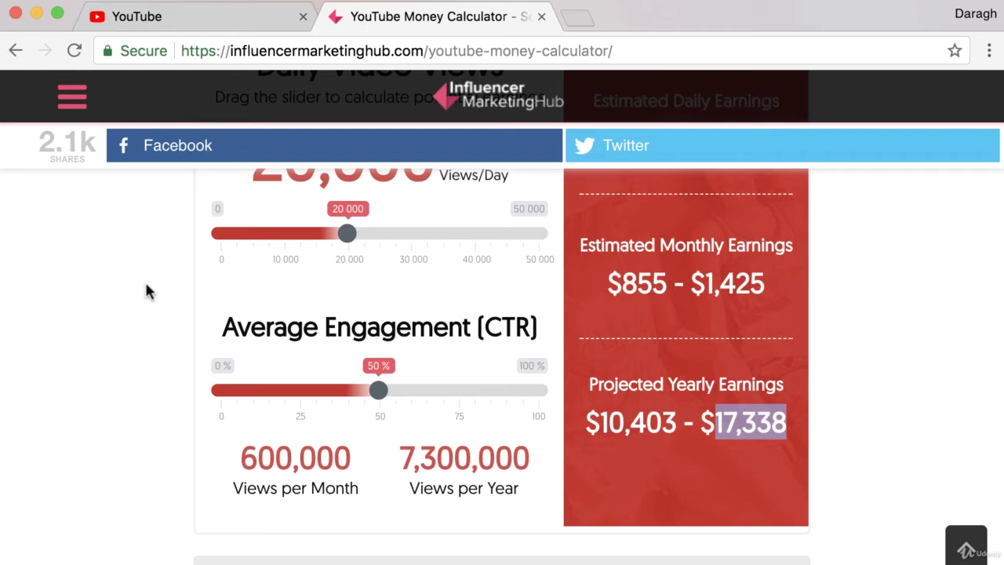
Return to the YouTube Monetisation page and read the guidelines on which videos are not eligible, including the copyrighted audio rule, and collapse them again
left_click(236, 29)
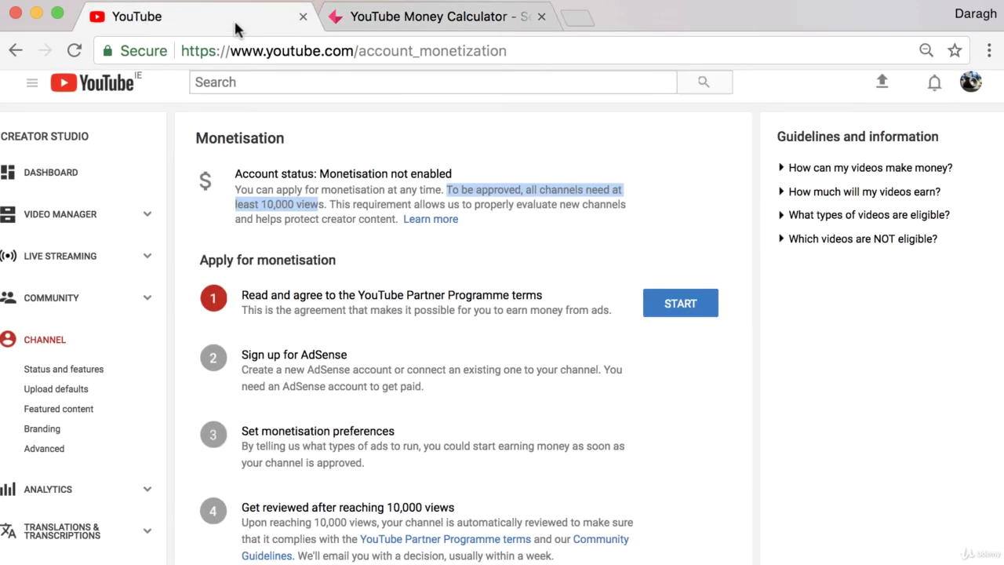
scroll(833, 333, "up", 1)
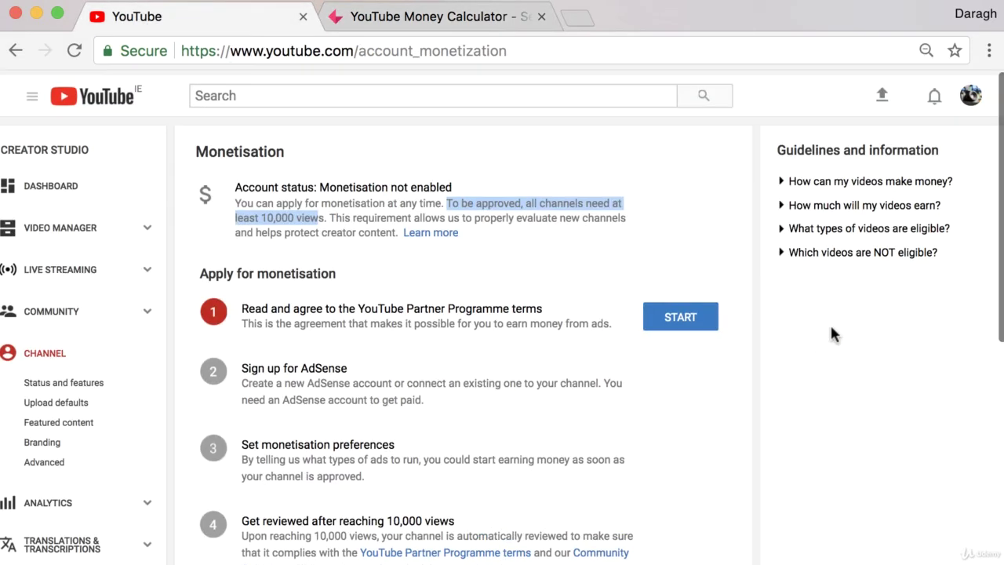
scroll(831, 328, "down", 1)
left_click(831, 337)
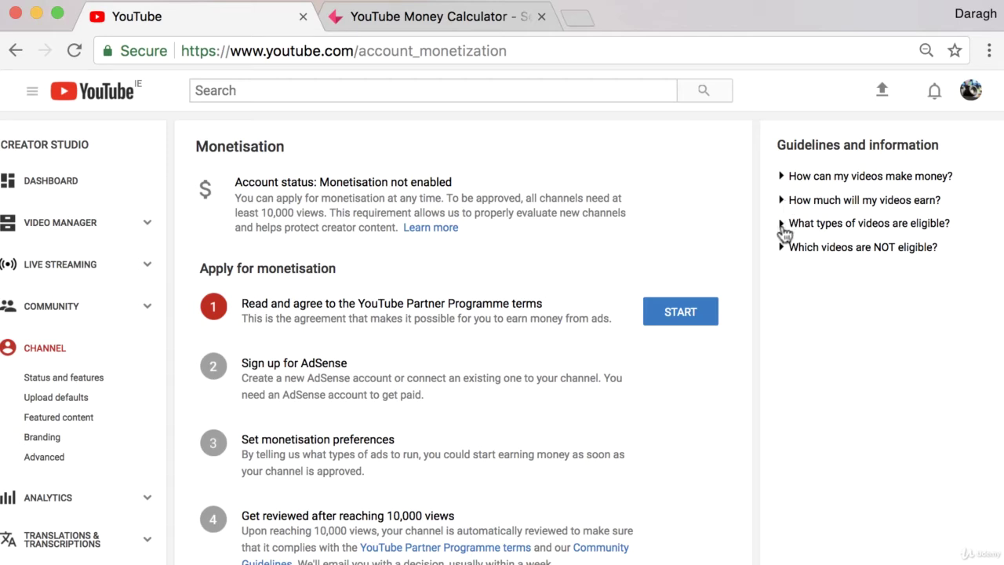
left_click(783, 247)
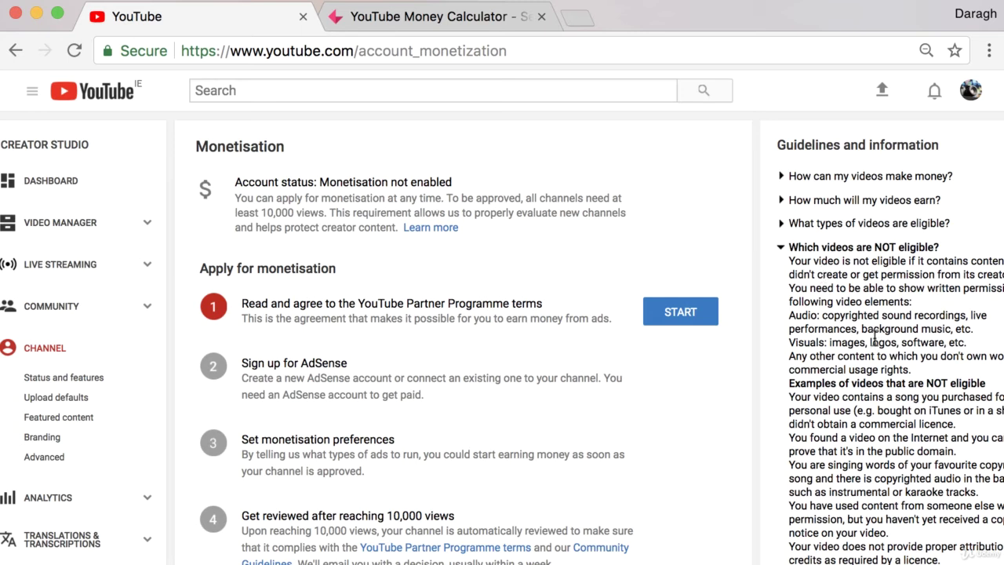
left_click_drag(824, 316, 955, 316)
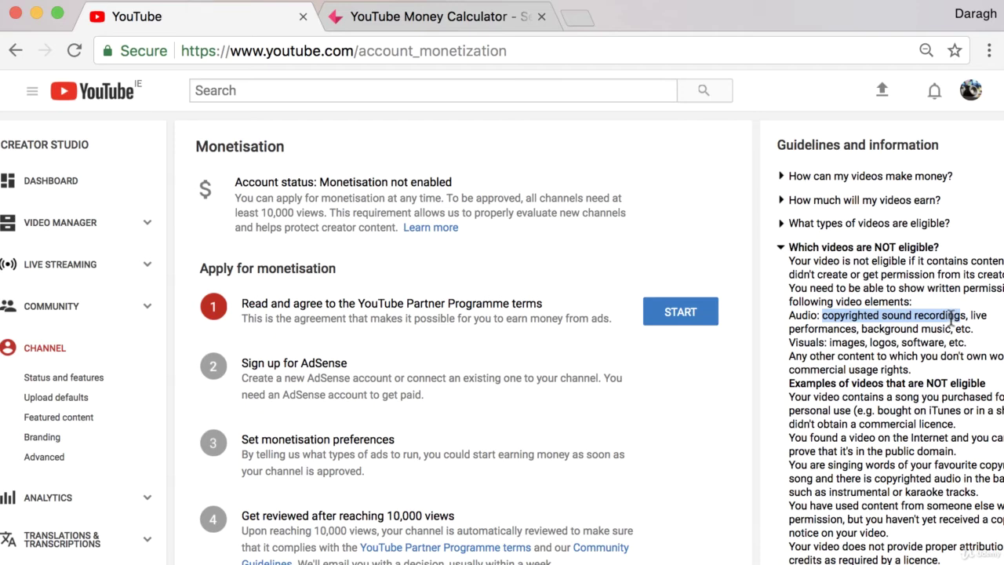
scroll(910, 383, "down", 3)
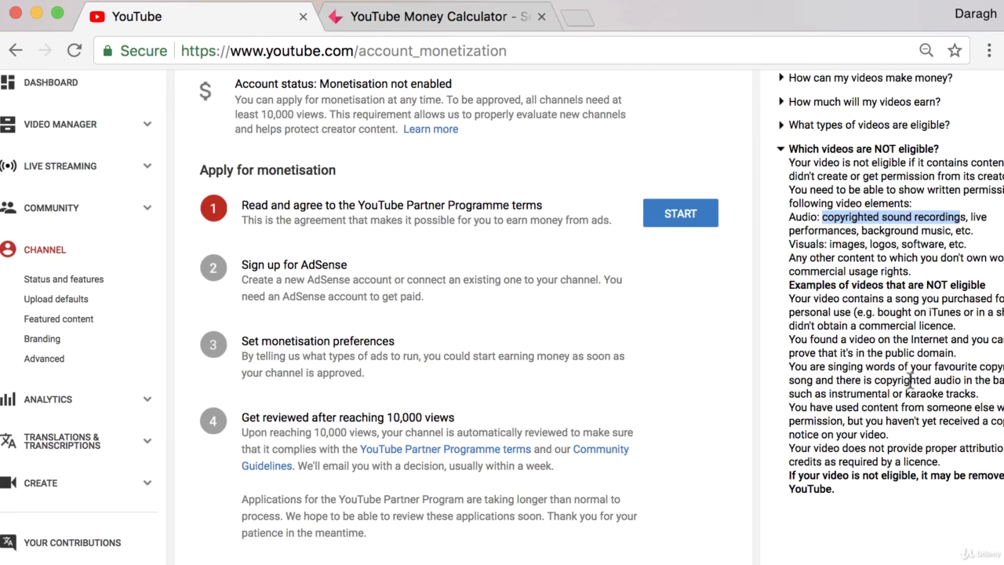
scroll(910, 380, "up", 3)
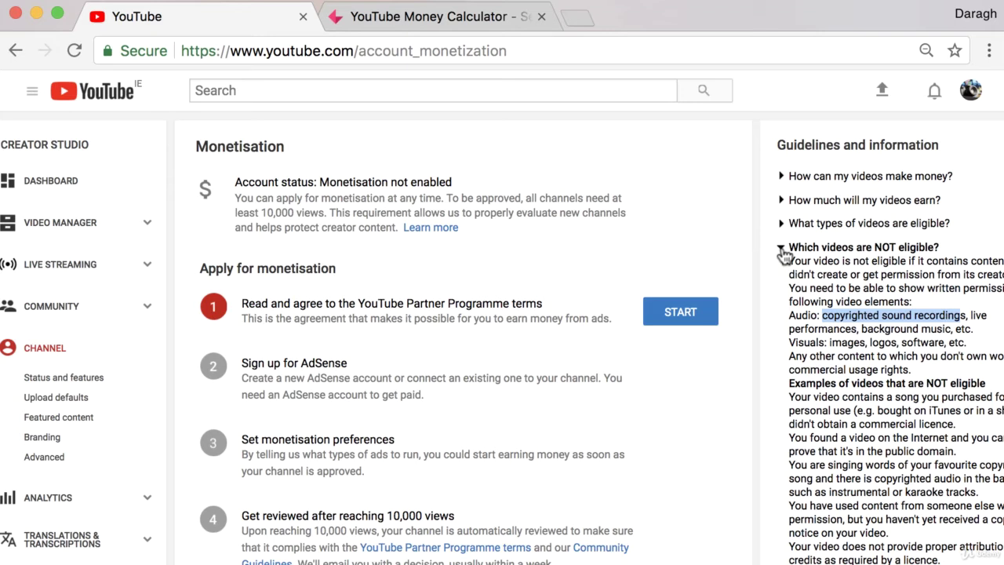
left_click(782, 253)
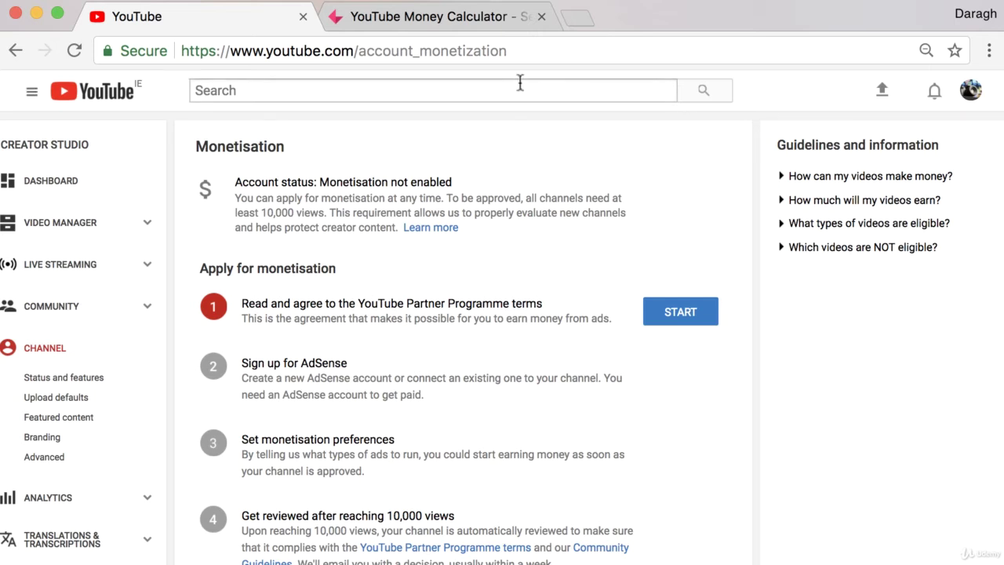
Review the minimum views condition and the AdSense sign-up stage of the monetisation application
left_click_drag(261, 212, 321, 213)
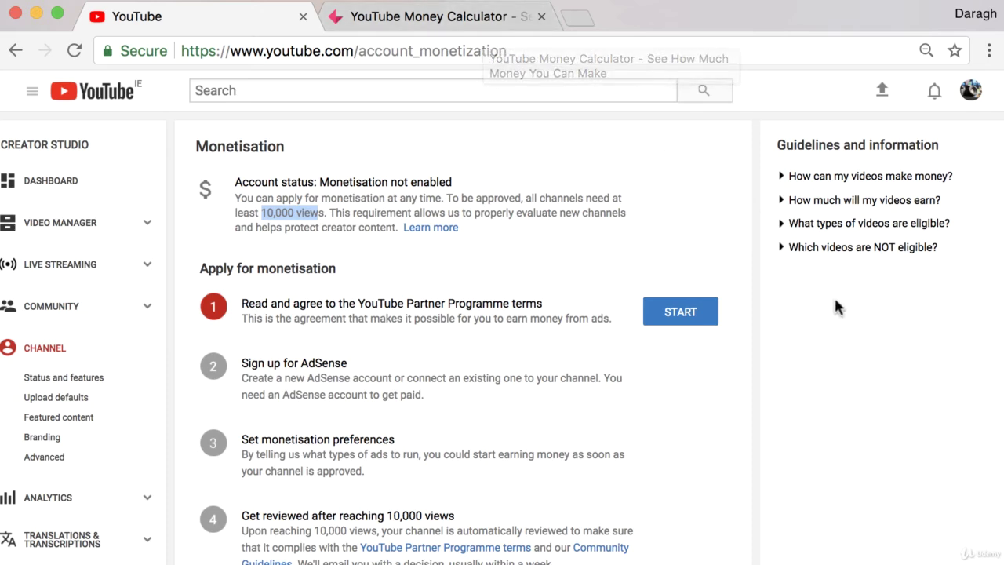
left_click(828, 336)
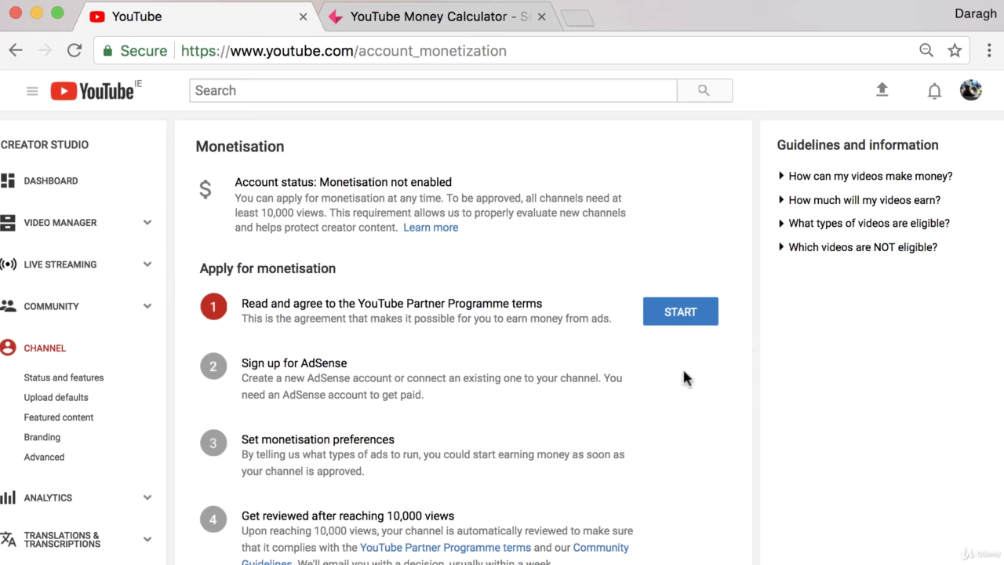
scroll(690, 377, "down", 1)
scroll(694, 377, "down", 2)
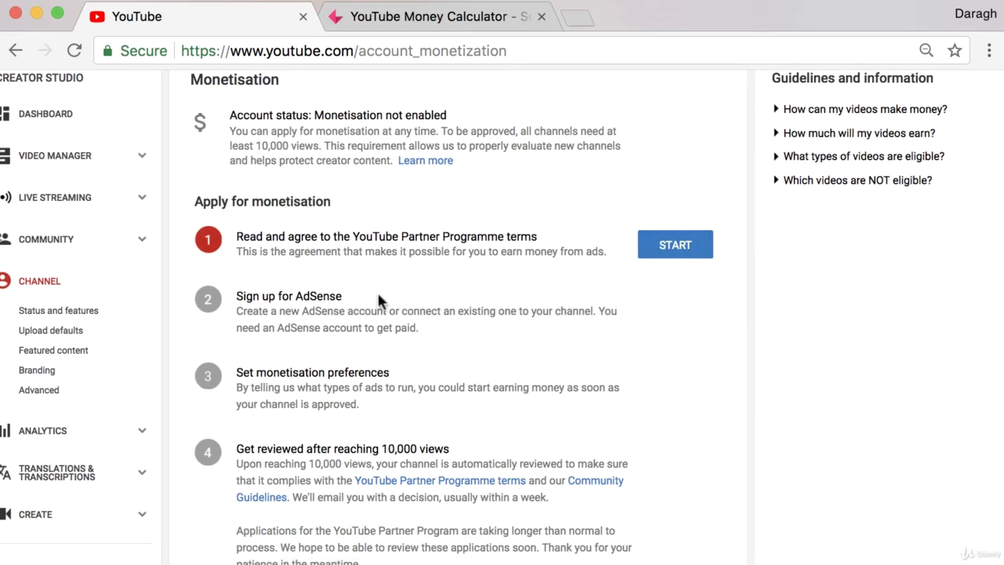
left_click_drag(298, 296, 334, 293)
left_click(752, 350)
scroll(701, 345, "up", 2)
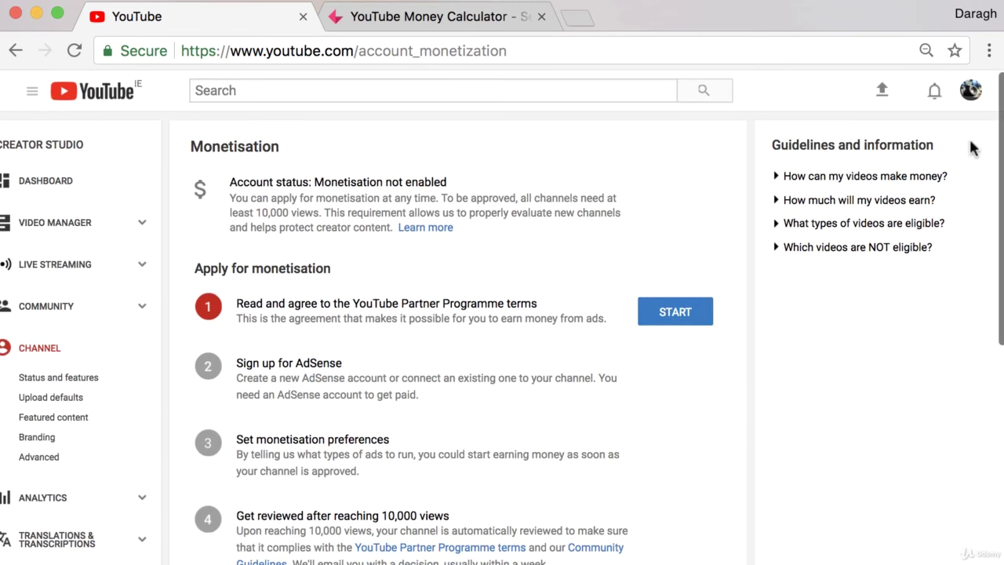
Switch to the account's channel with 4K subscribers and open the Video Manager from its Monetisation page
left_click(973, 100)
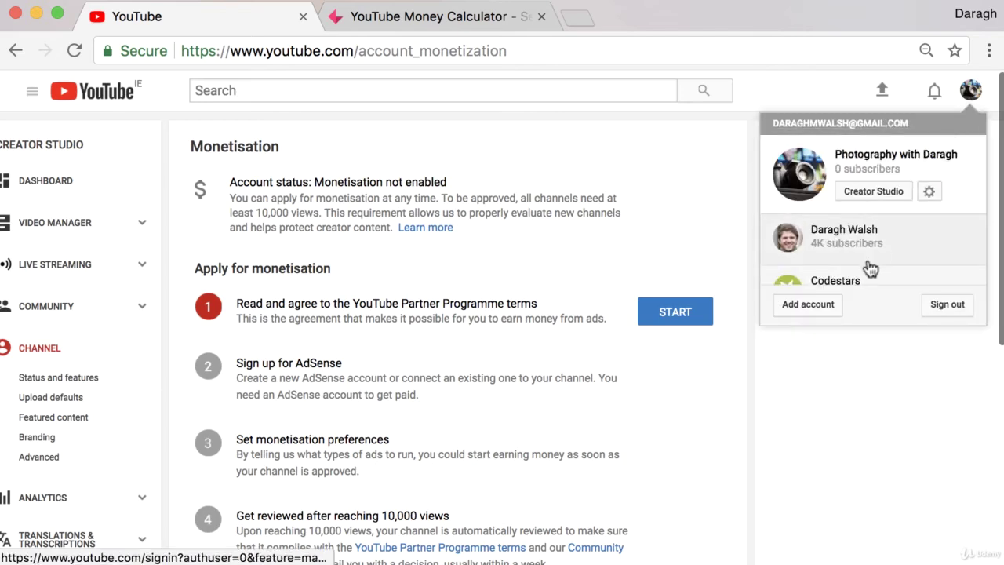
left_click(879, 248)
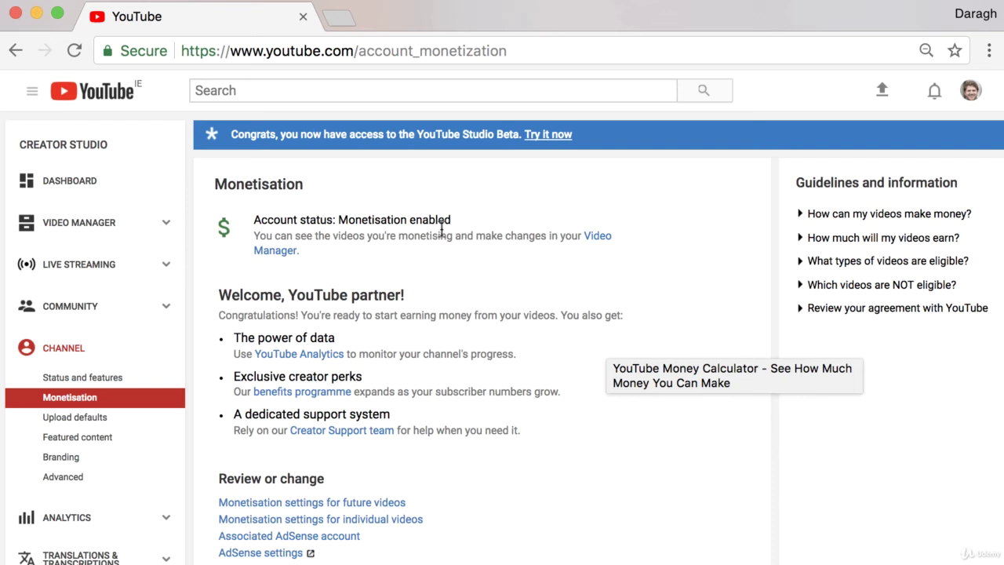
left_click(600, 247)
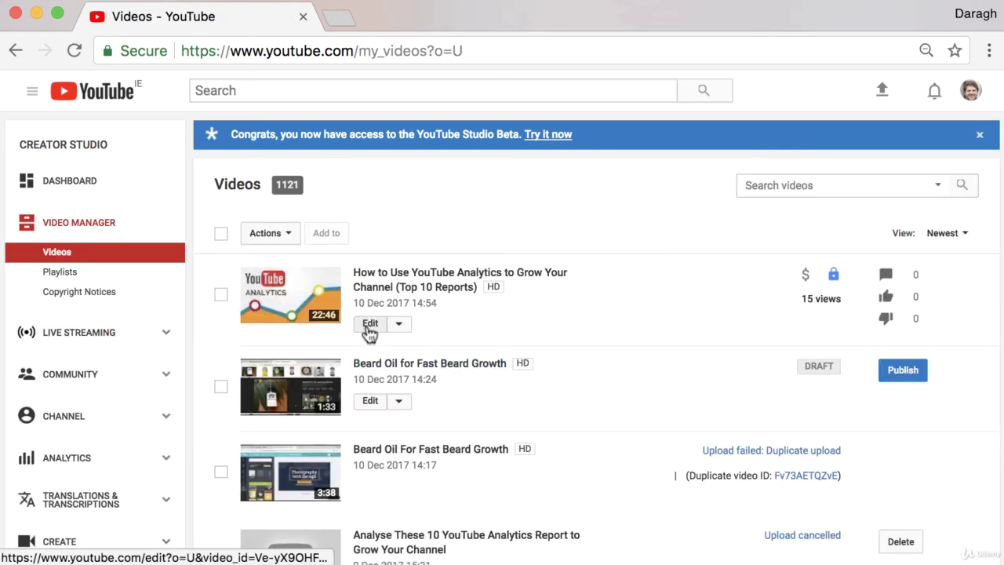
Open the video "How to Use YouTube Analytics to Grow Your Channel (Top 10 Reports)" for editing
left_click(371, 331)
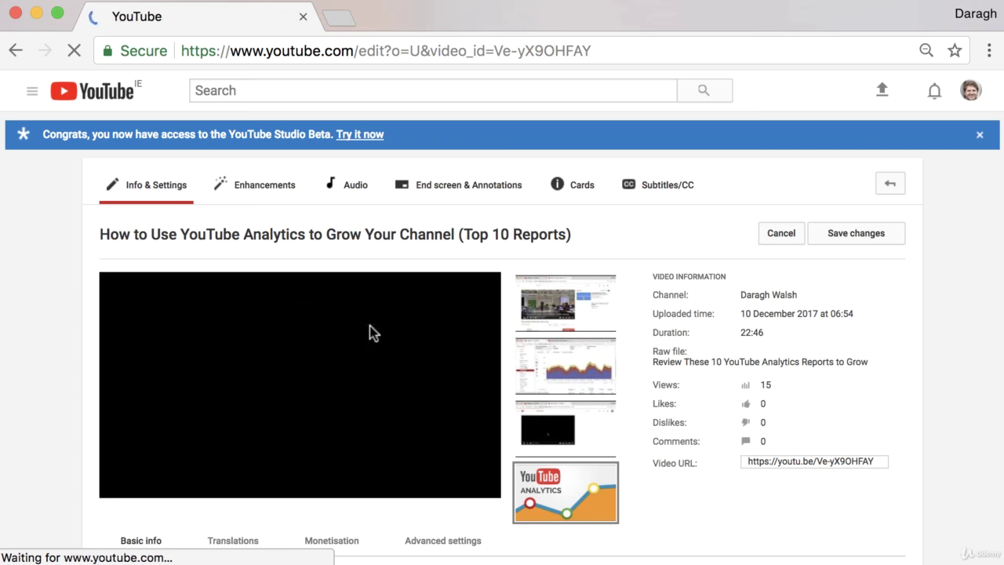
scroll(403, 343, "down", 1)
scroll(402, 345, "down", 2)
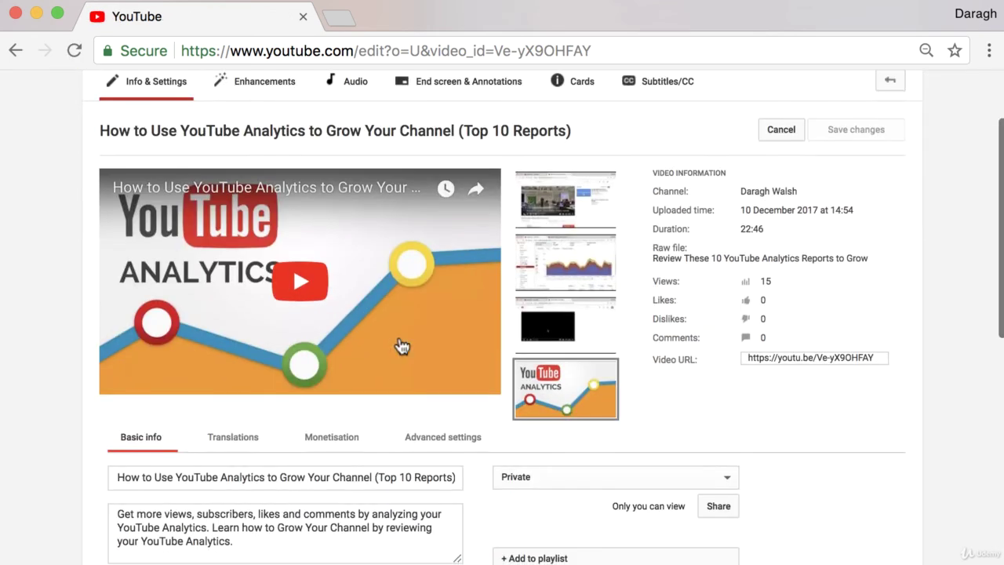
Turn on Monetise with ads for this video and review its ad formats and ad breaks
left_click(349, 441)
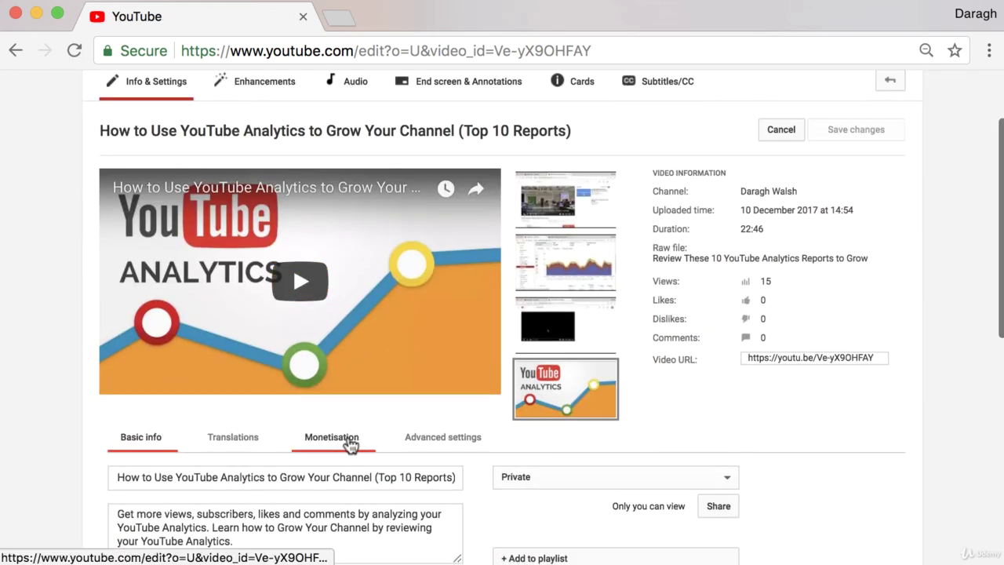
scroll(348, 444, "down", 3)
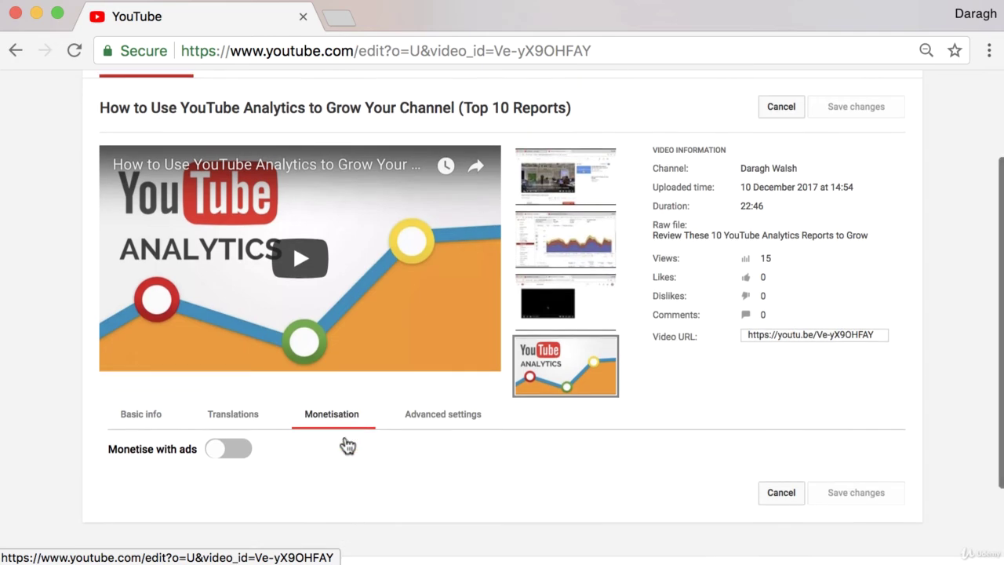
left_click(240, 360)
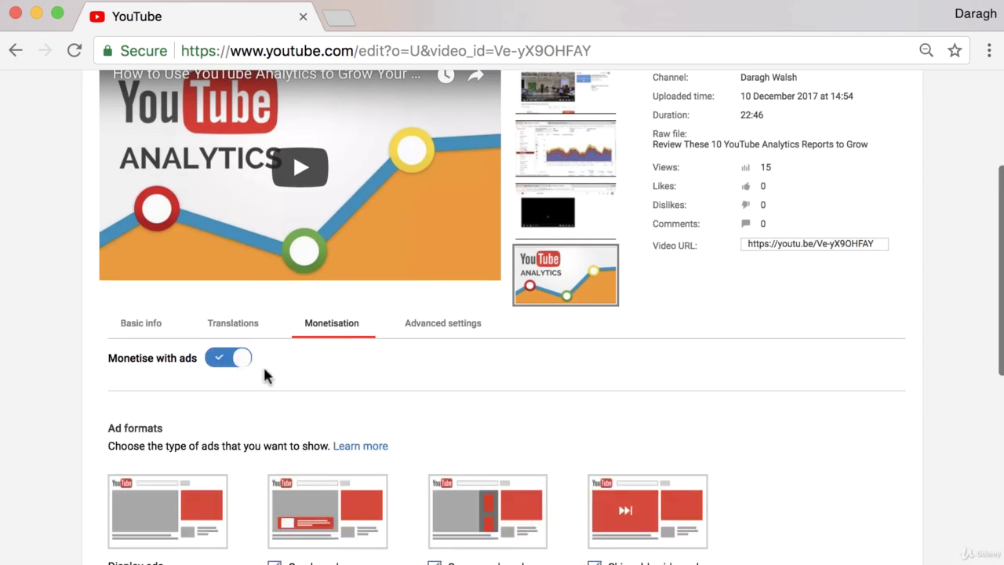
scroll(348, 400, "down", 3)
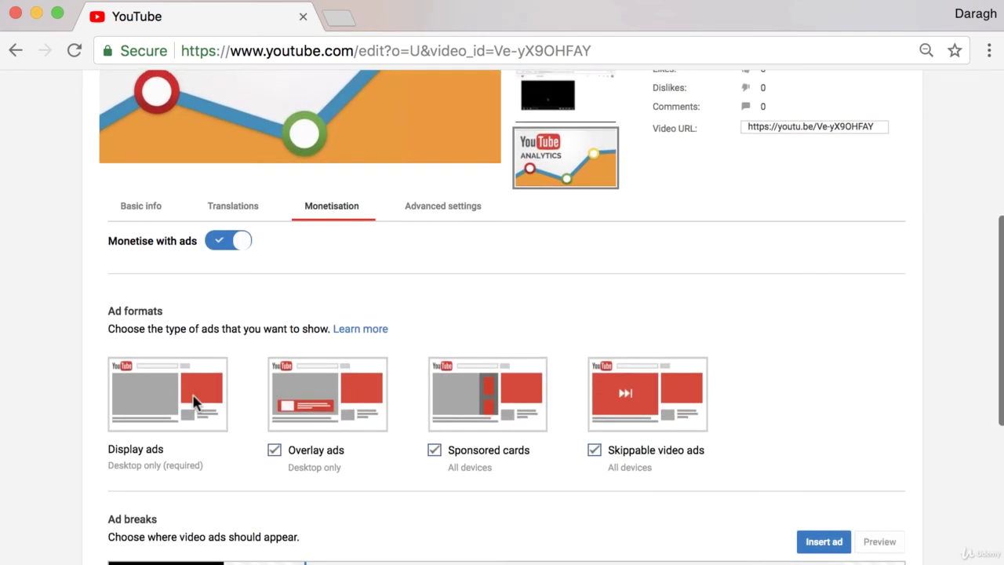
scroll(488, 422, "down", 4)
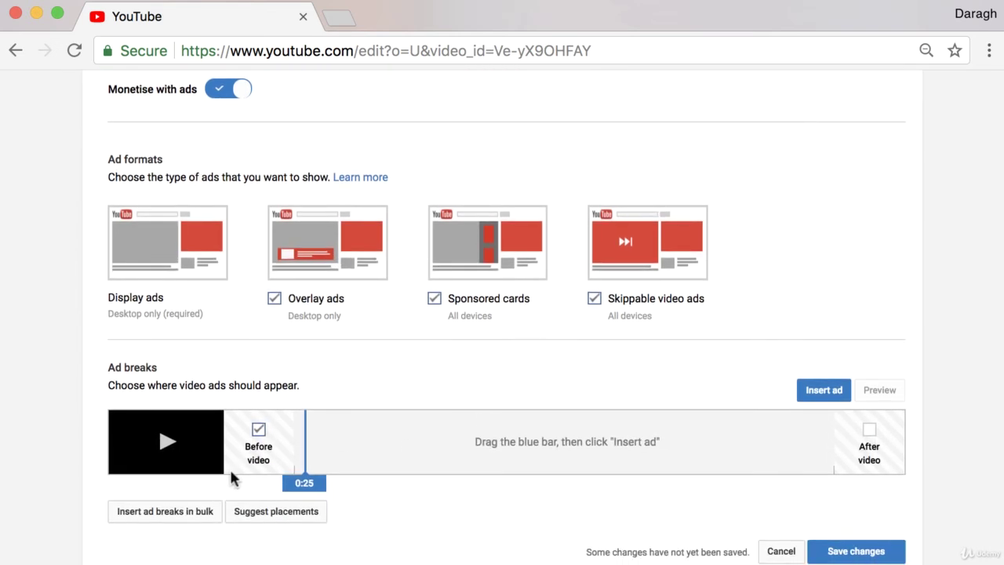
Move the ad break marker to 4:00 on the video's timeline and turn off Monetise with ads for this video
left_click_drag(305, 482, 393, 489)
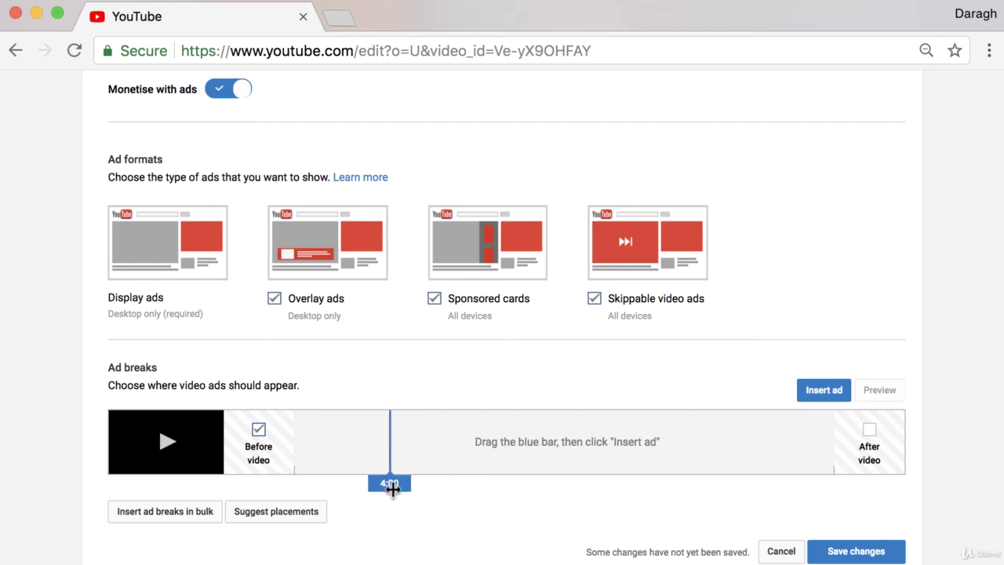
scroll(605, 500, "down", 2)
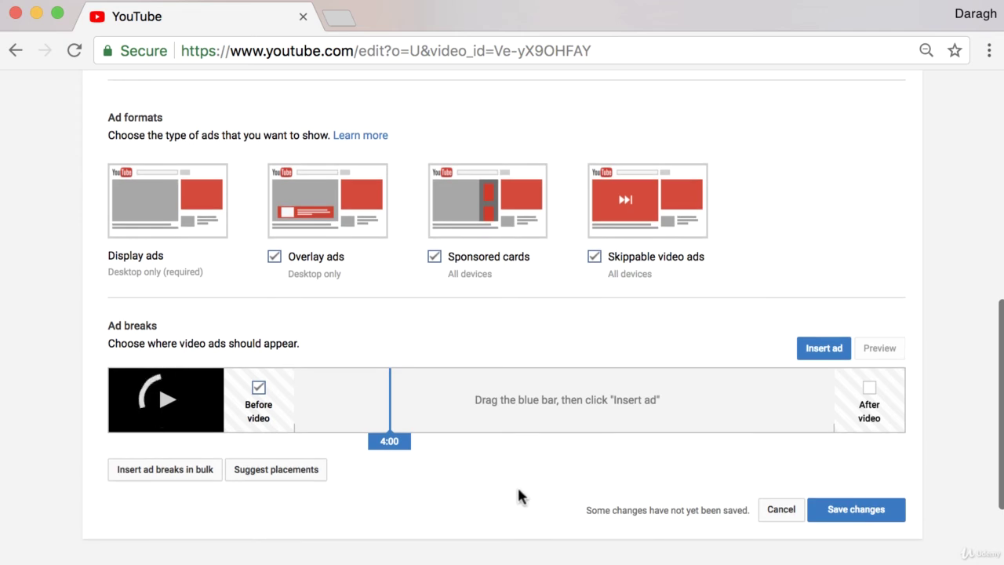
scroll(517, 494, "up", 3)
scroll(517, 495, "up", 3)
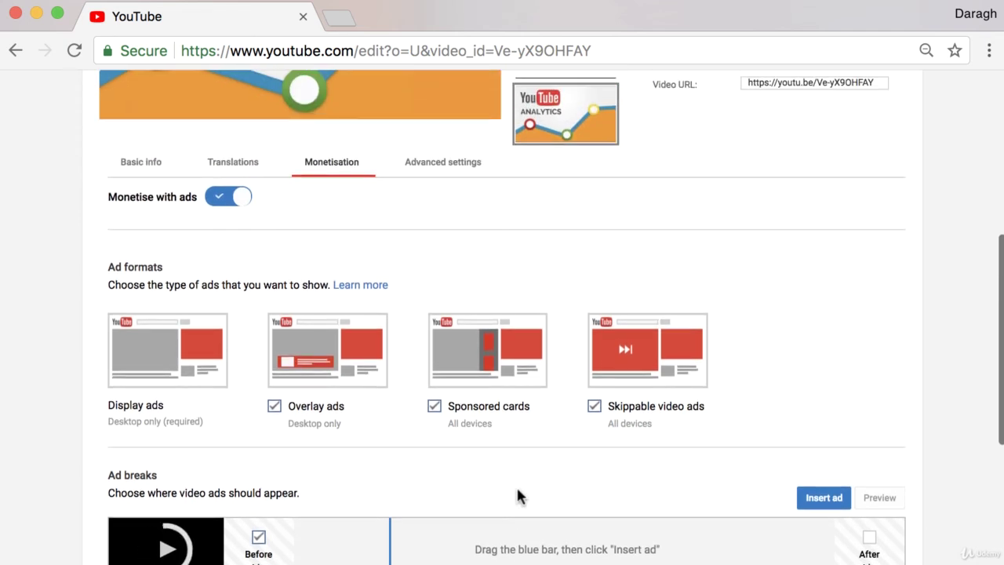
left_click(223, 200)
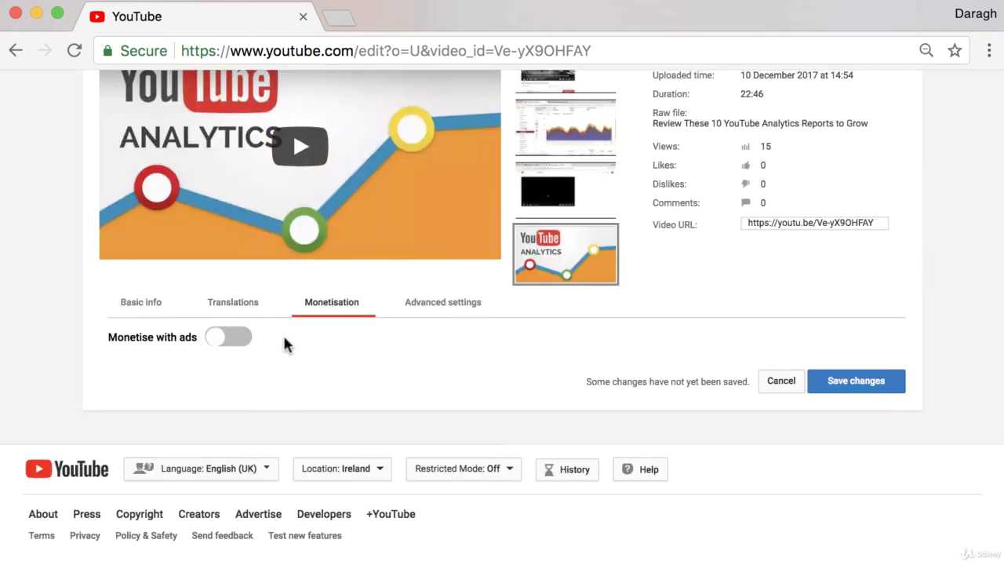
scroll(284, 344, "up", 3)
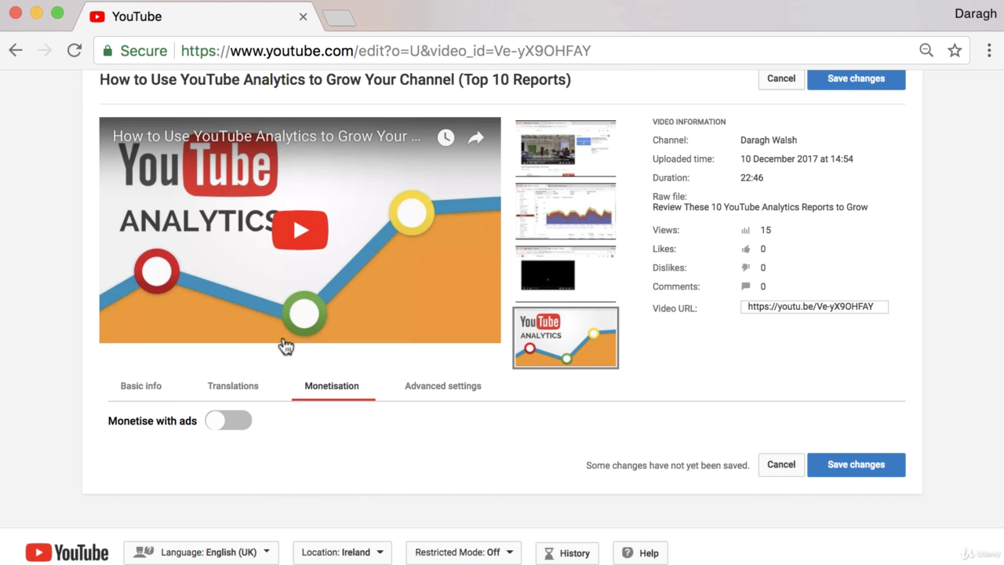
scroll(69, 349, "up", 1)
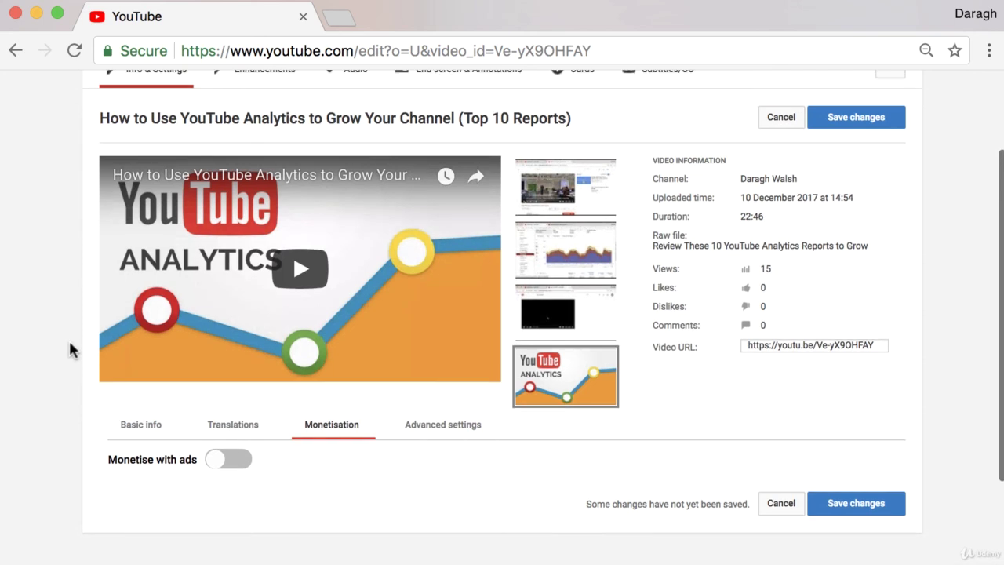
scroll(69, 349, "up", 3)
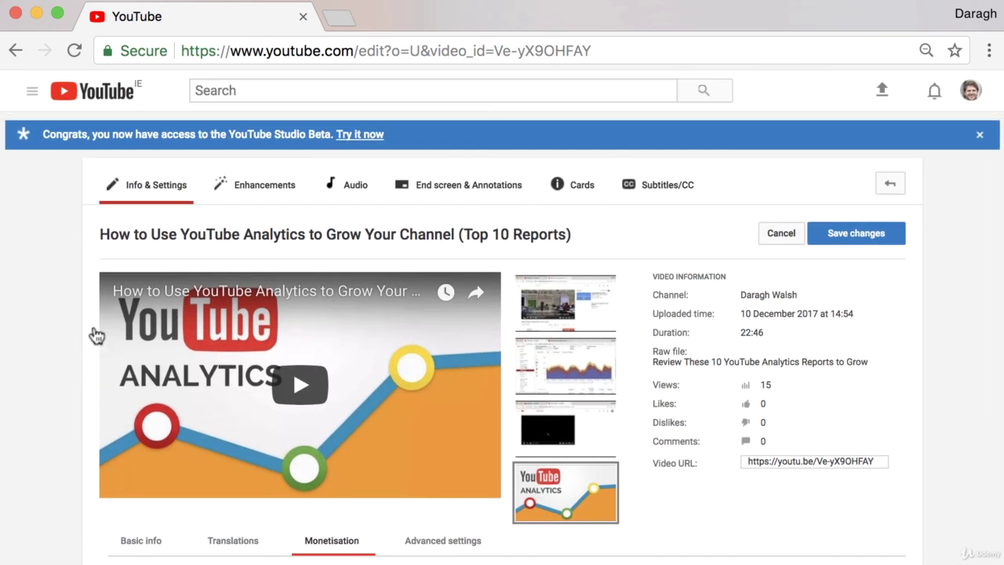
left_click(385, 51)
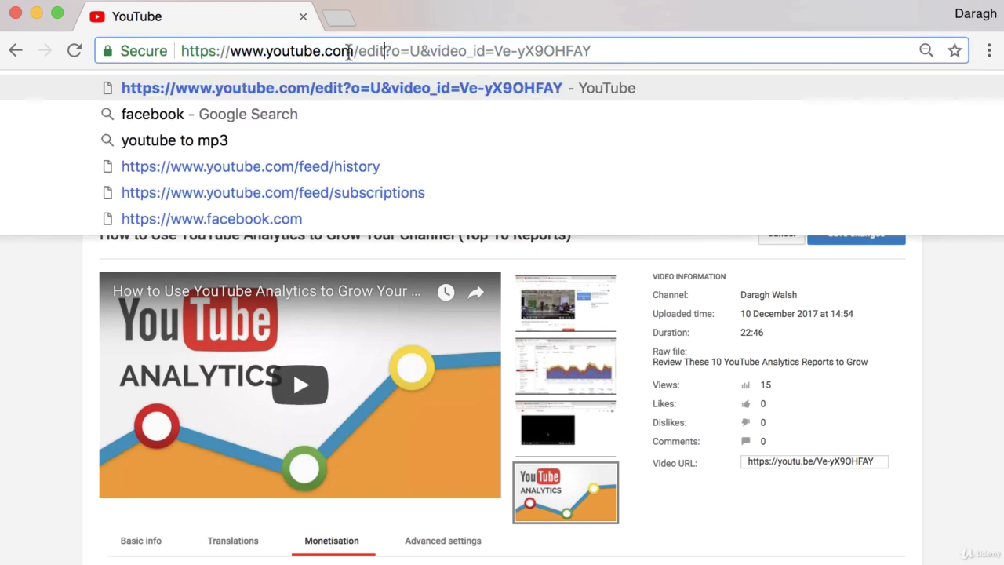
left_click_drag(355, 52, 627, 52)
type("ACCOUNT")
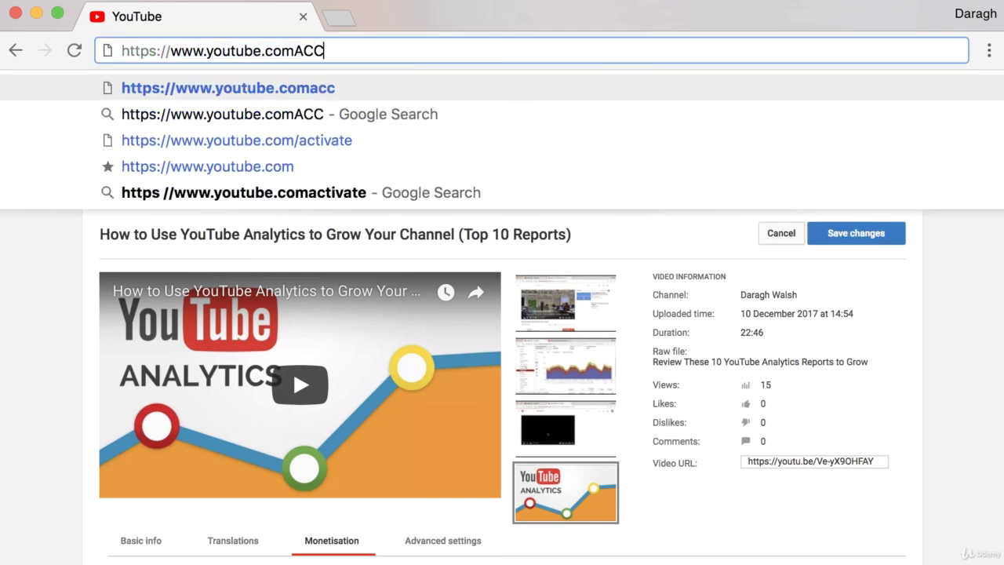
key("BackSpace")
key("BackSpace")
key("BackSpace")
key("BackSpace")
key("BackSpace")
key("BackSpace")
key("BackSpace")
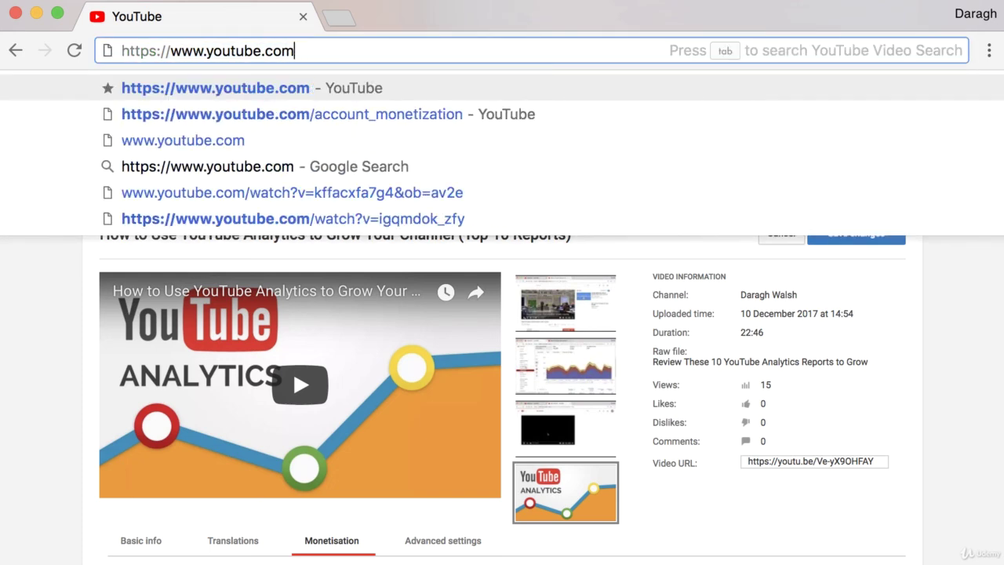
type("/ACCOUNT")
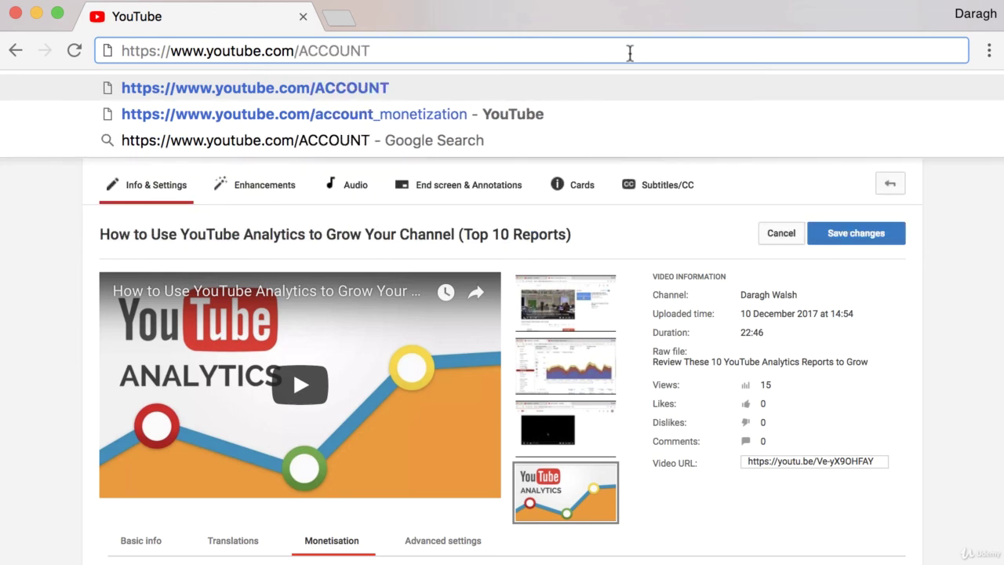
left_click(533, 113)
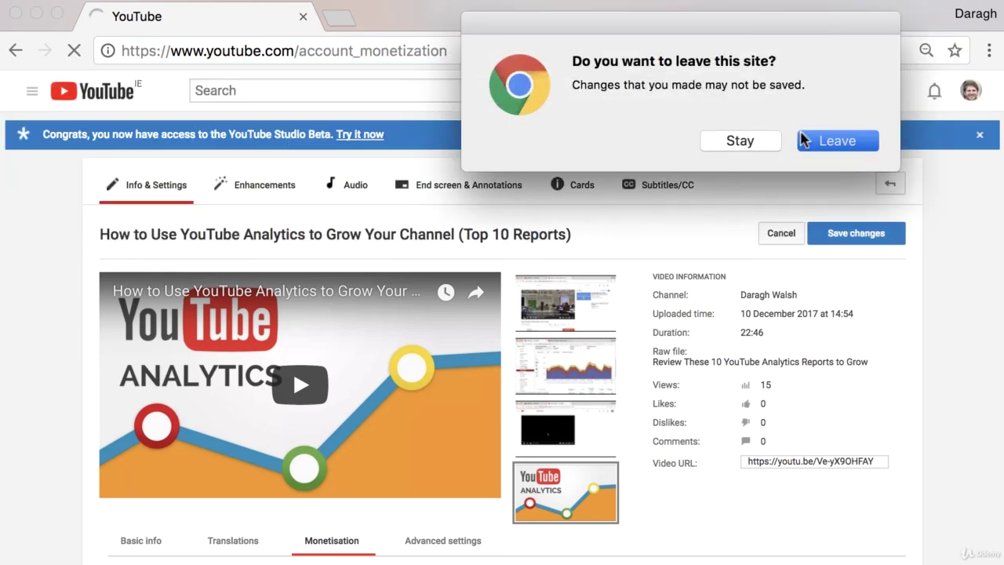
left_click(804, 139)
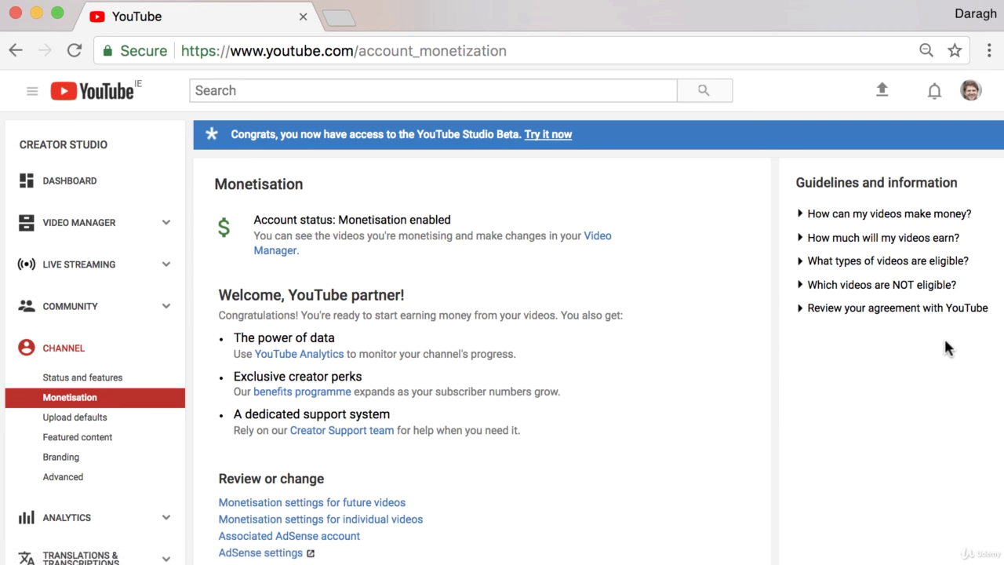